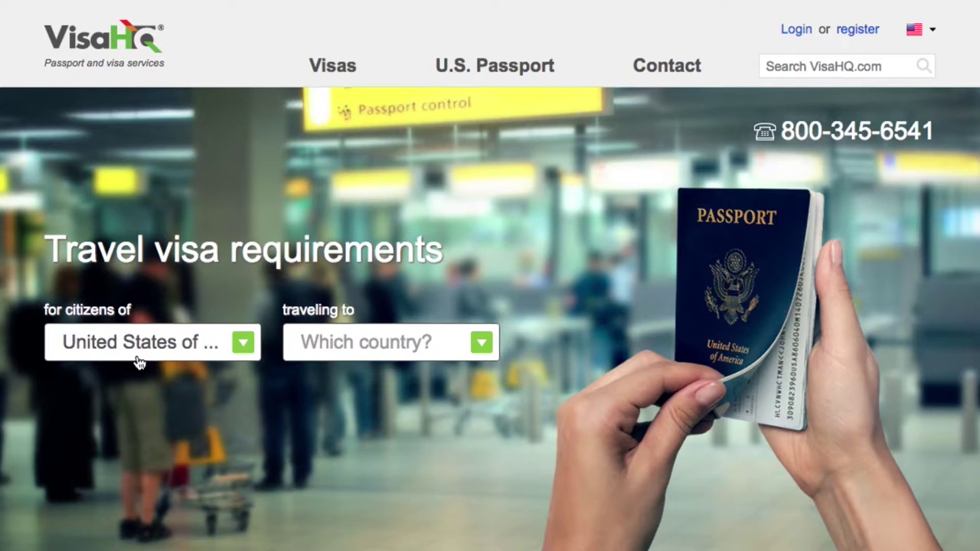
# Step: Look up the travel visa requirements for United States citizens traveling to Nepal
pyautogui.click(243, 345)
pyautogui.scroll(3, 198, 267)
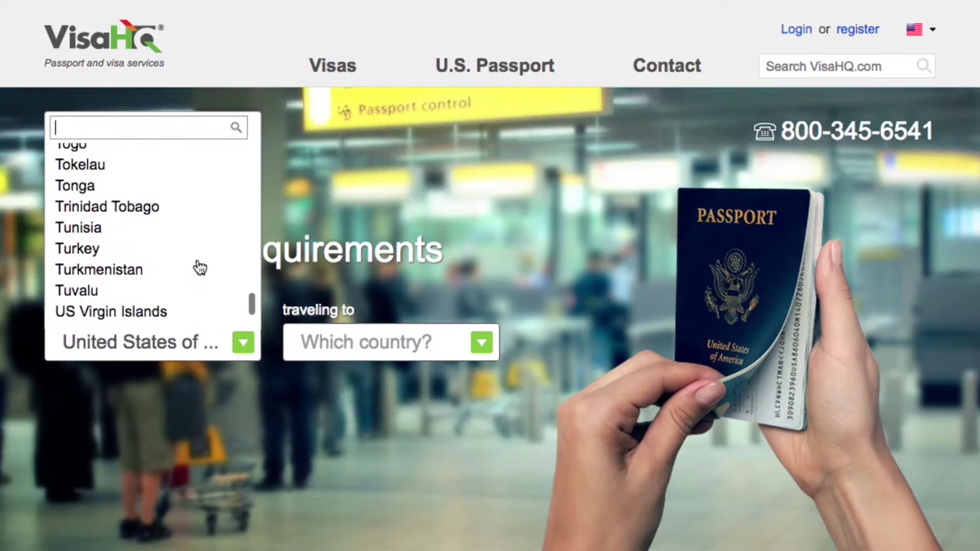
pyautogui.scroll(2, 197, 267)
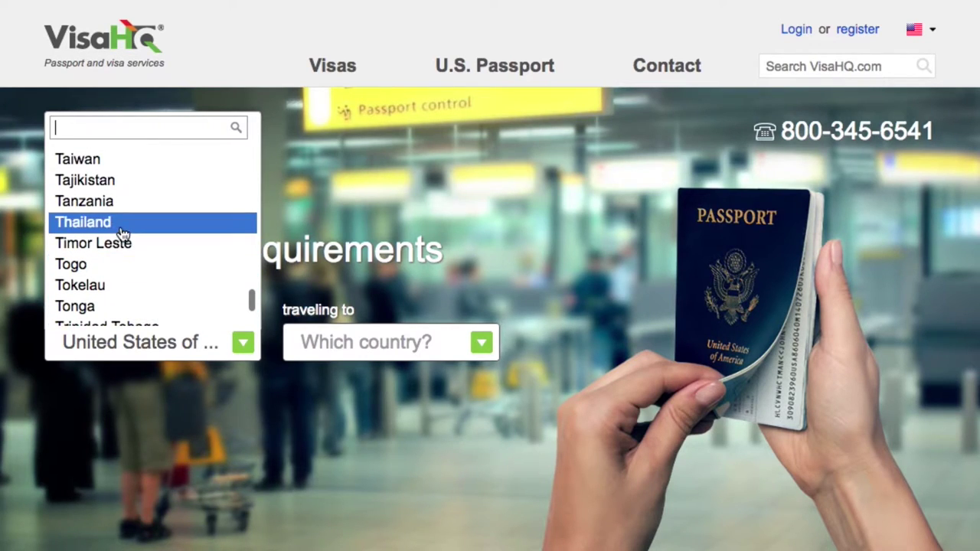
pyautogui.click(339, 354)
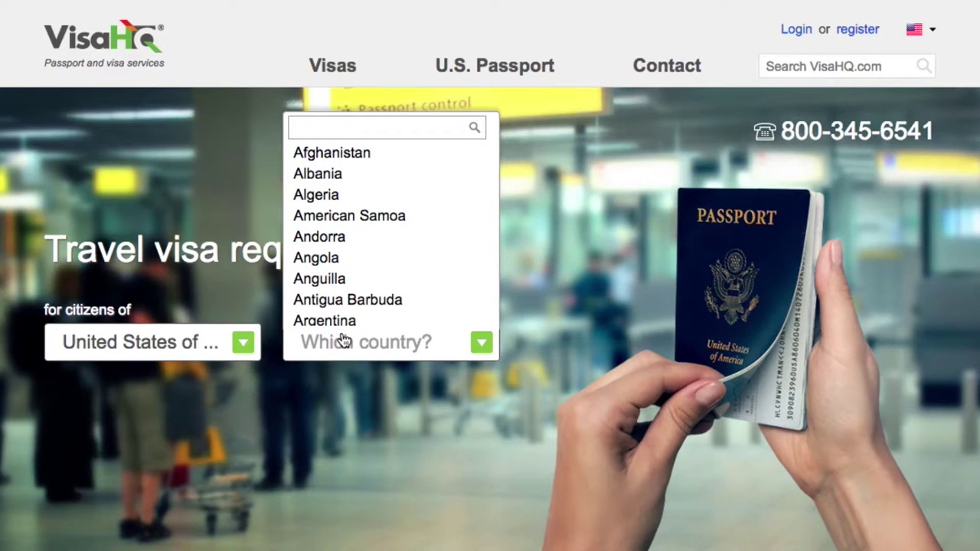
pyautogui.write('nepal')
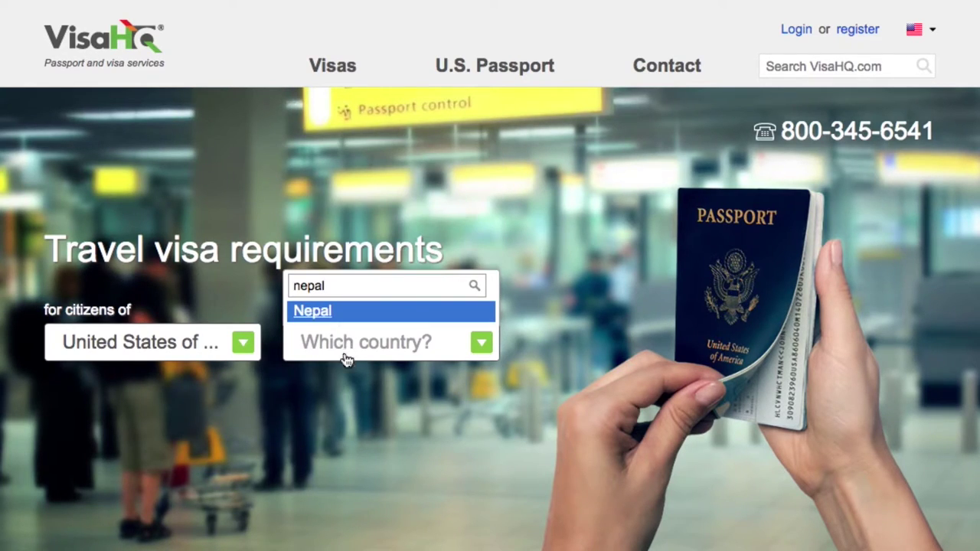
pyautogui.click(327, 311)
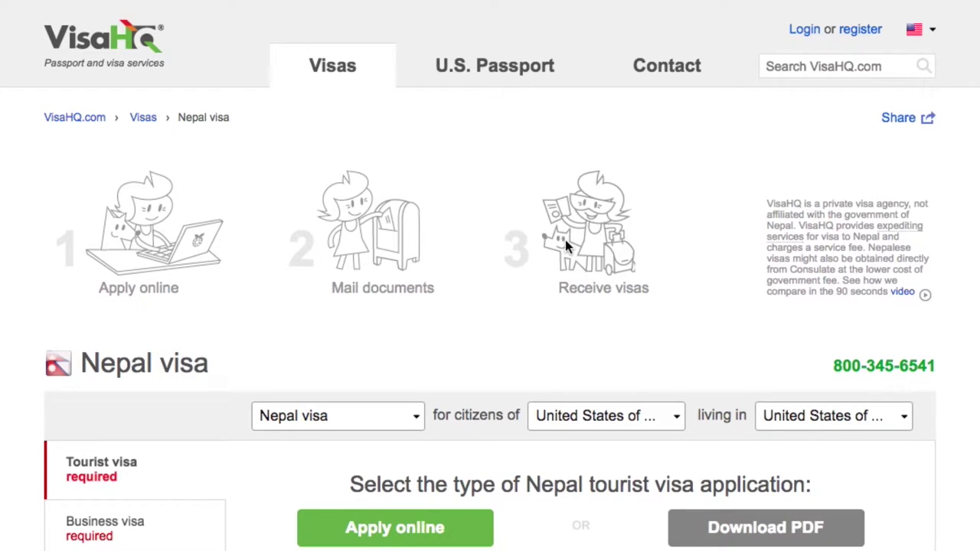
# Step: Review the required documents and fees for the Nepal tourist visa and start the online application
pyautogui.scroll(-2, 74, 368)
pyautogui.scroll(-1, 74, 375)
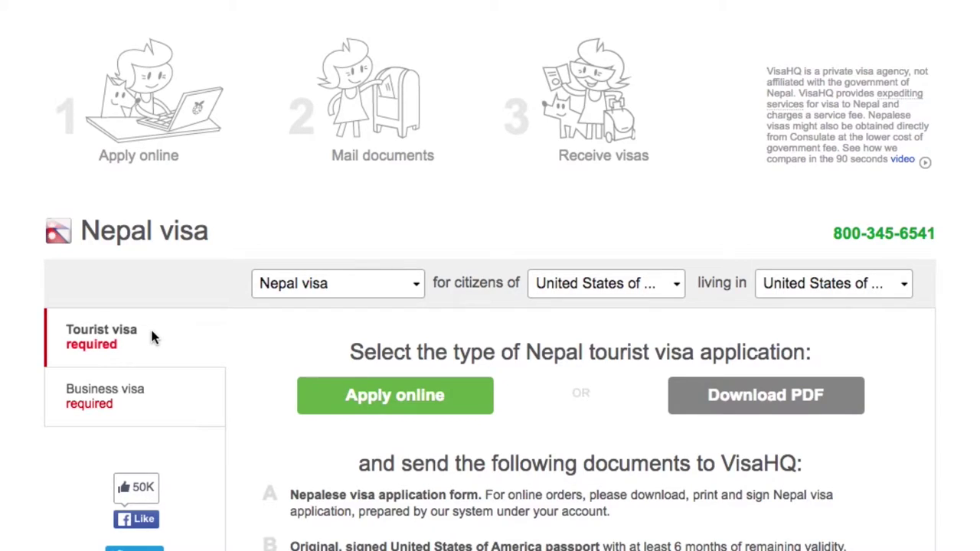
pyautogui.scroll(-3, 919, 344)
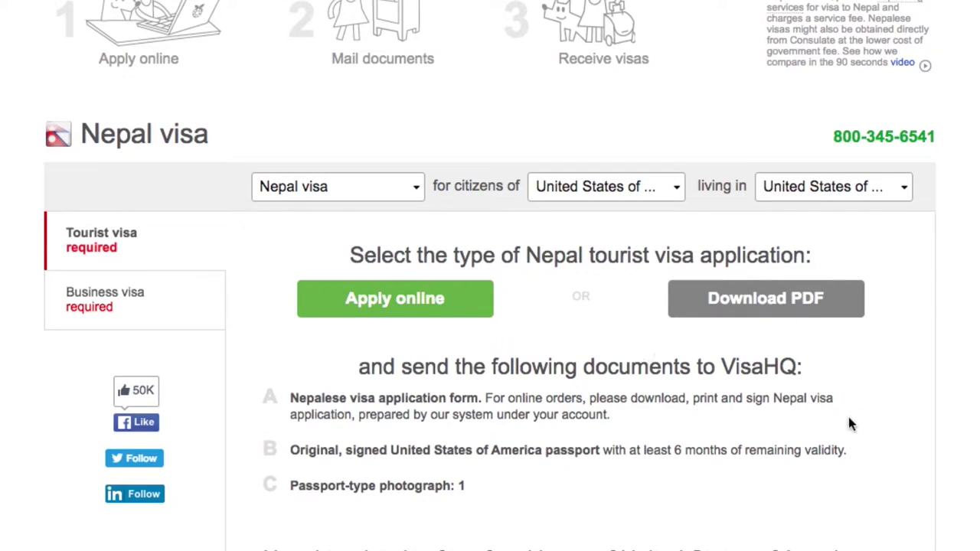
pyautogui.scroll(-3, 849, 417)
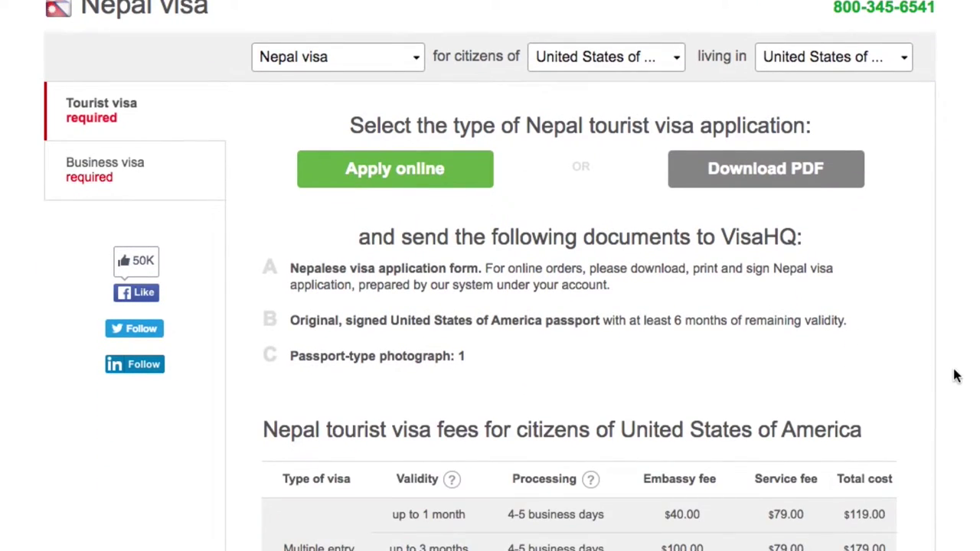
pyautogui.scroll(-3, 958, 378)
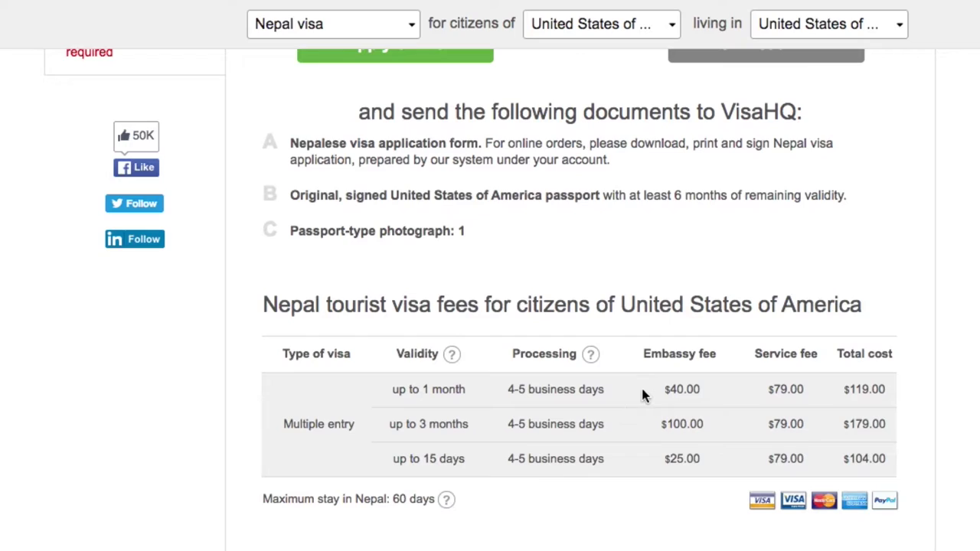
pyautogui.scroll(-1, 766, 459)
pyautogui.scroll(4, 532, 271)
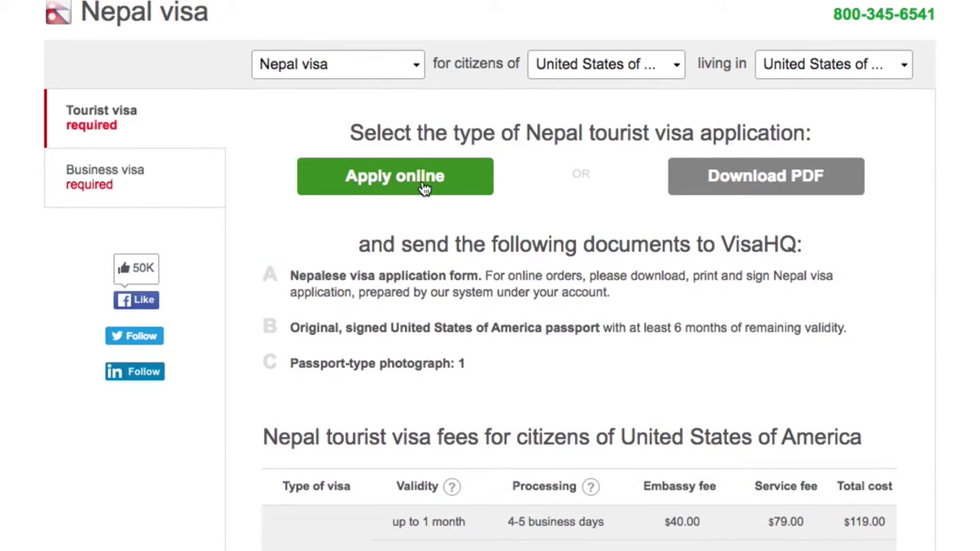
pyautogui.click(424, 188)
# Step: Examine the personal details, birth, home address, employment and passport fields on page 1 of the application form
pyautogui.scroll(1, 490, 306)
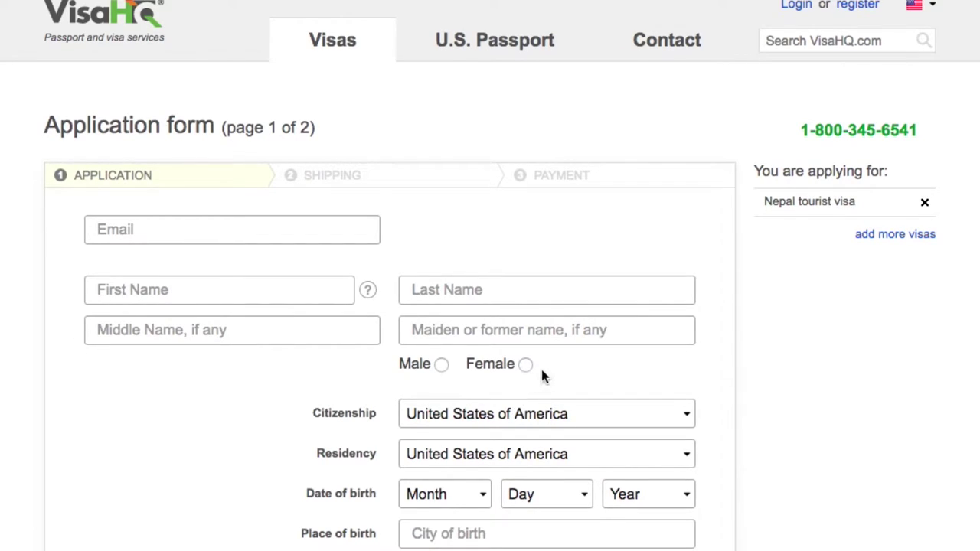
pyautogui.scroll(-1, 541, 371)
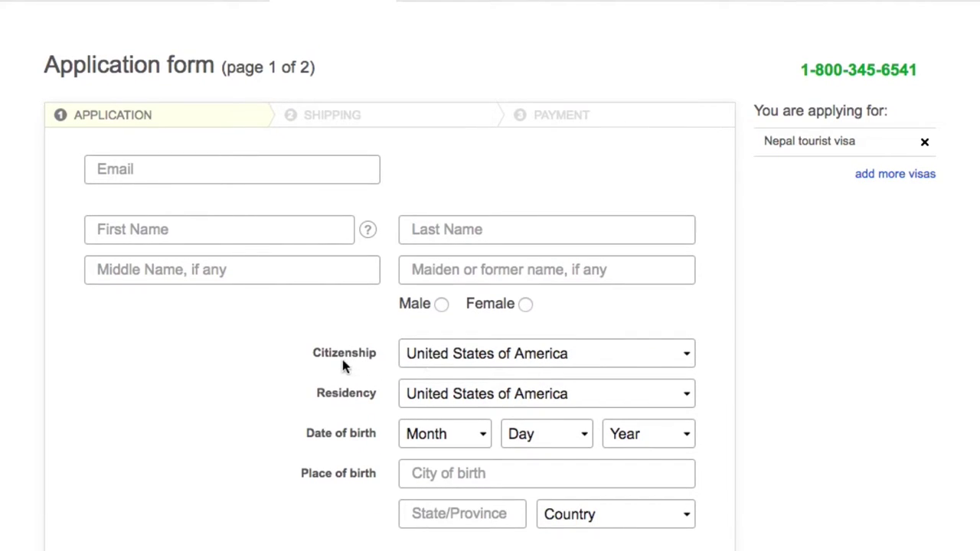
pyautogui.scroll(-2, 271, 421)
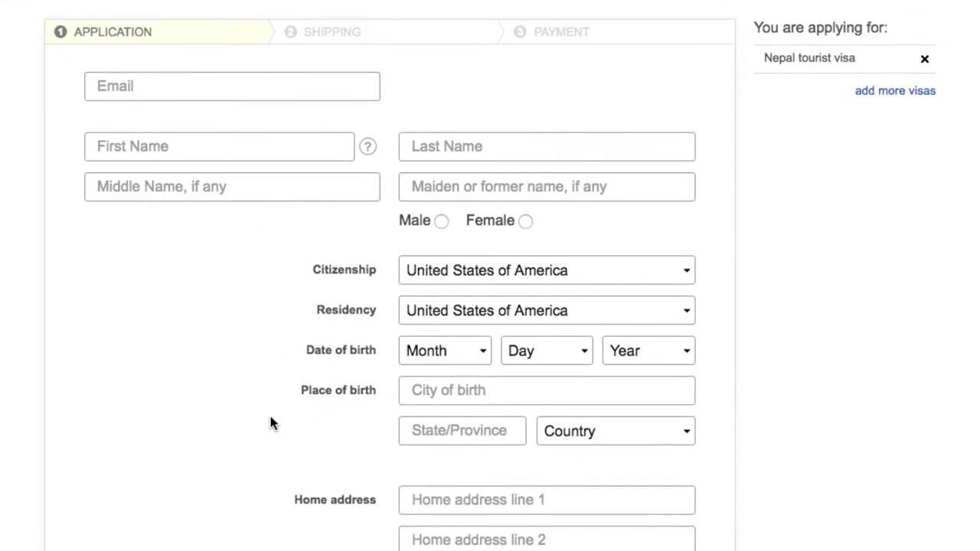
pyautogui.scroll(-1, 298, 408)
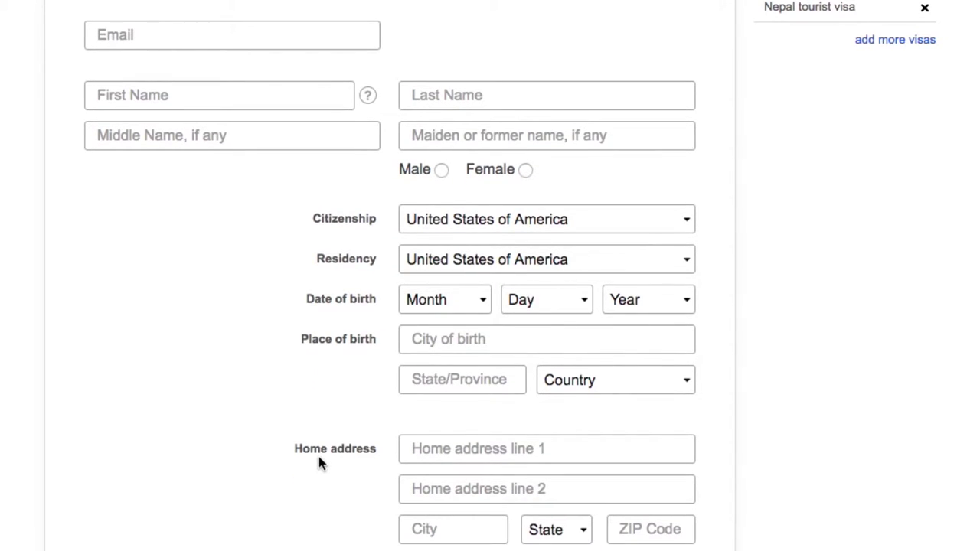
pyautogui.scroll(-1, 319, 459)
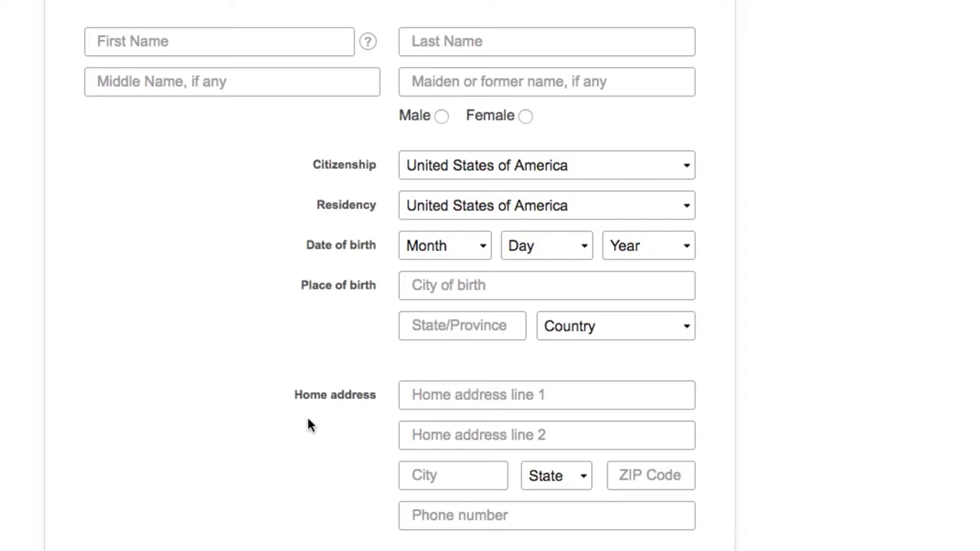
pyautogui.scroll(-3, 308, 422)
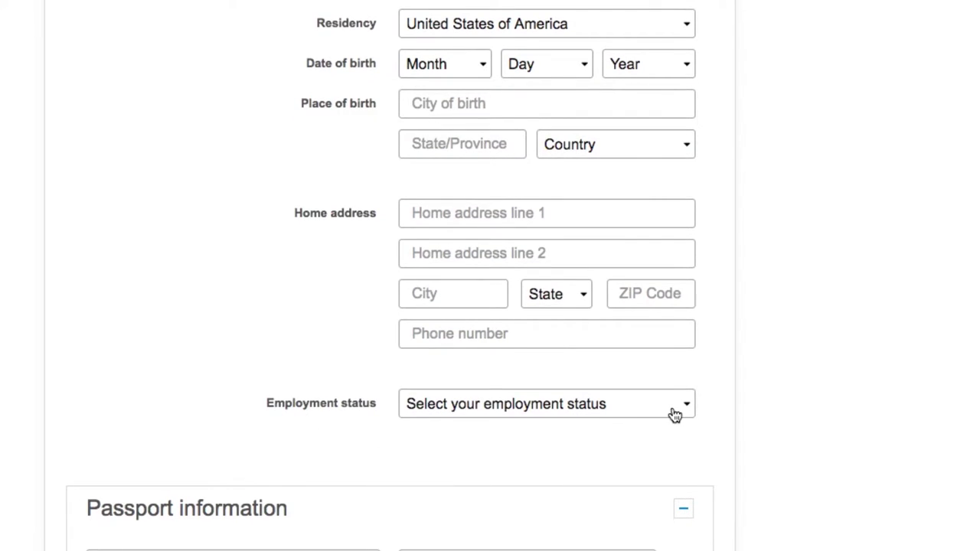
pyautogui.scroll(-3, 674, 414)
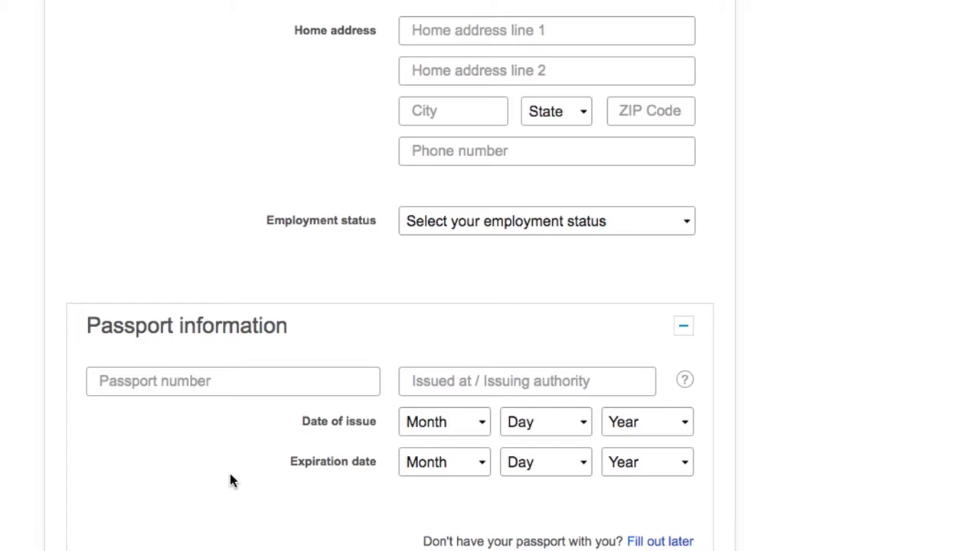
pyautogui.scroll(-2, 231, 475)
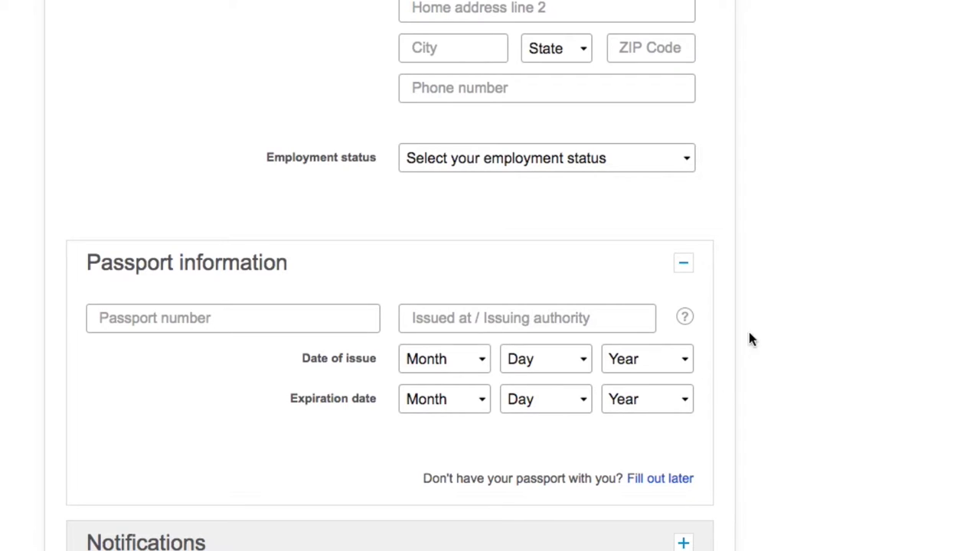
pyautogui.scroll(-3, 768, 315)
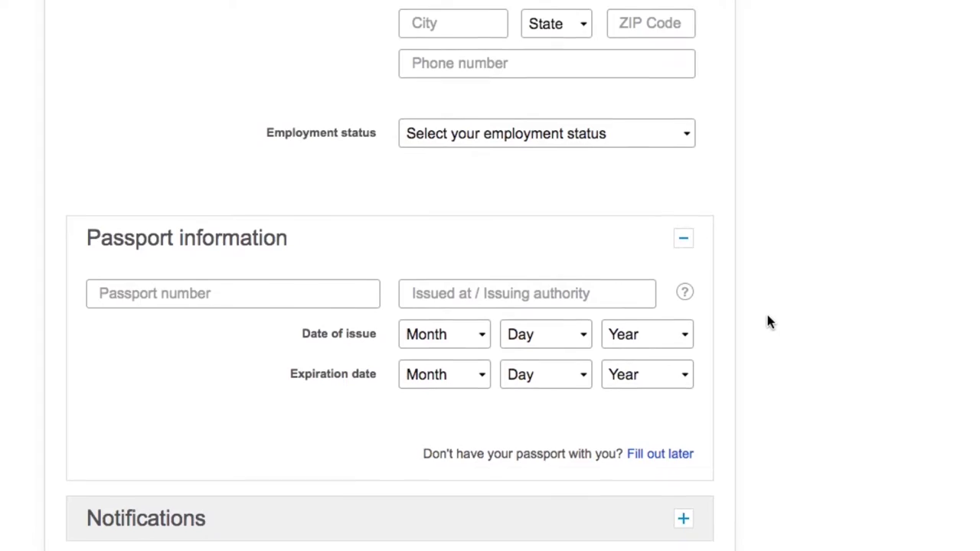
# Step: Expand the Notifications section and review its email and SMS options and the terms below it
pyautogui.click(685, 404)
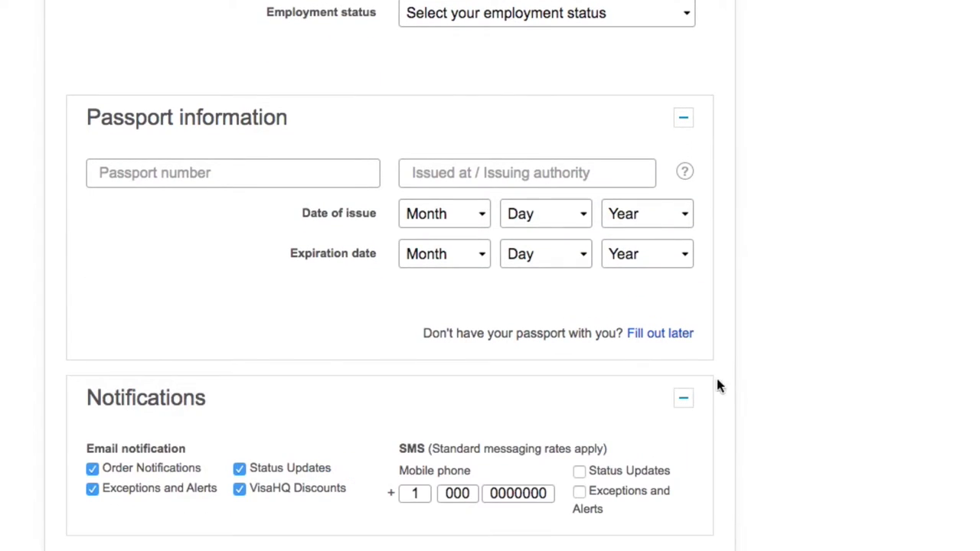
pyautogui.scroll(-3, 731, 375)
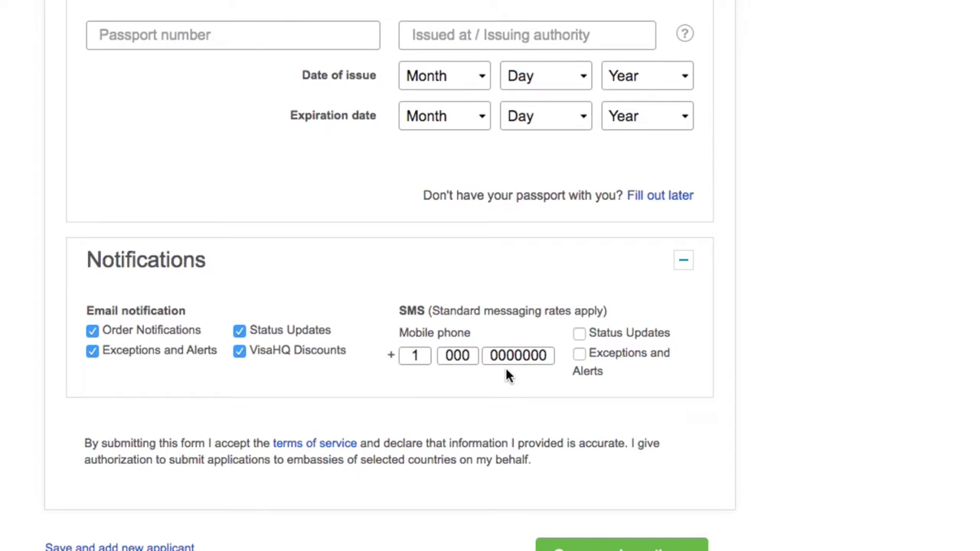
pyautogui.scroll(-1, 506, 371)
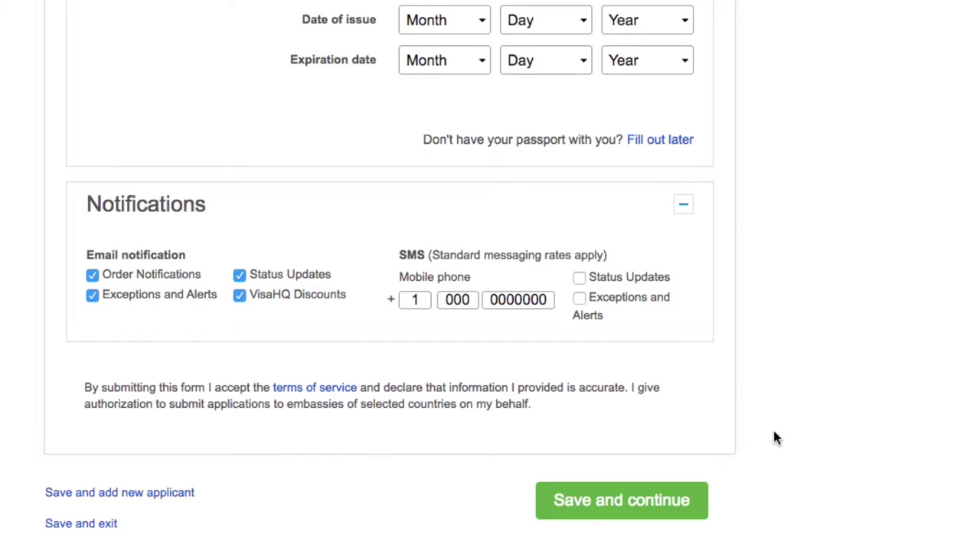
# Step: Choose a Tourist visa with multiple entry up to 30 days and 4-5 business days processing
pyautogui.scroll(12, 775, 437)
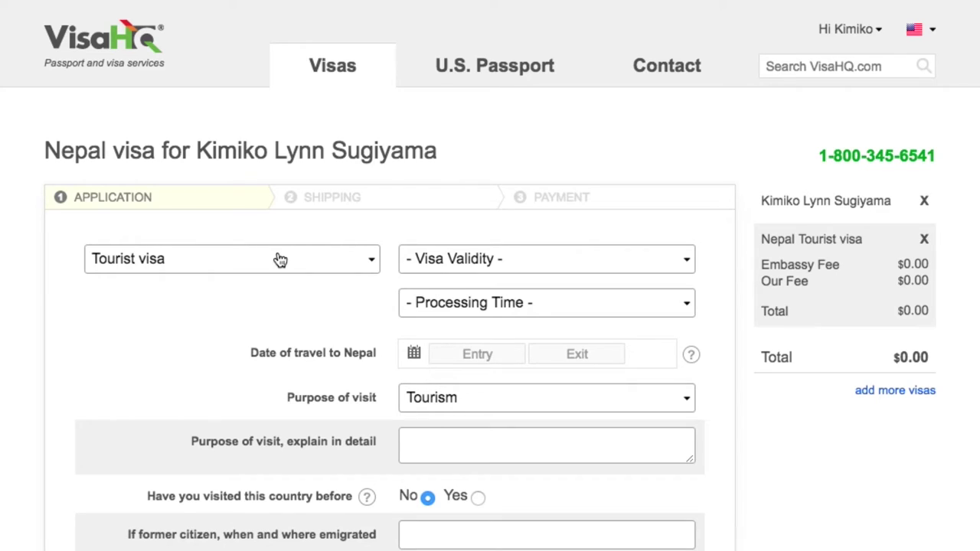
pyautogui.click(355, 264)
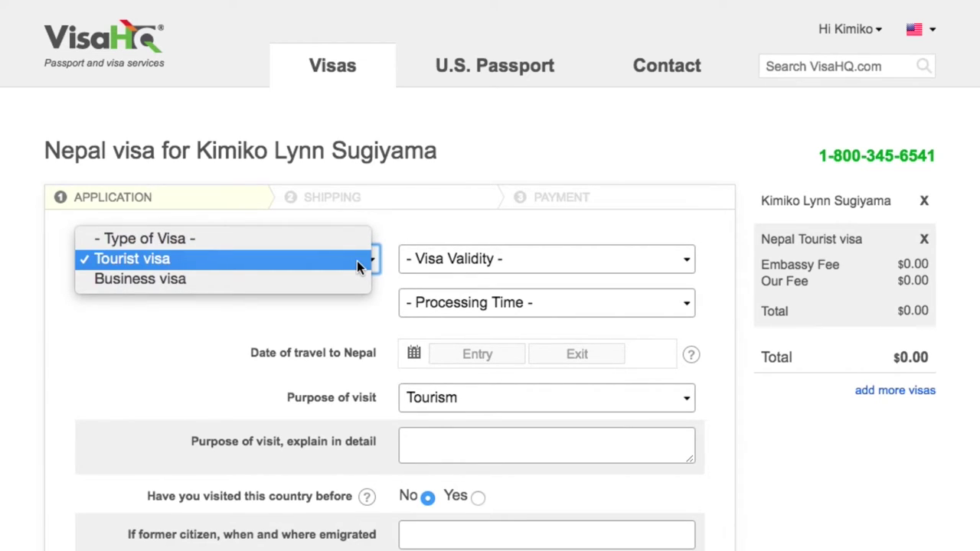
pyautogui.click(310, 268)
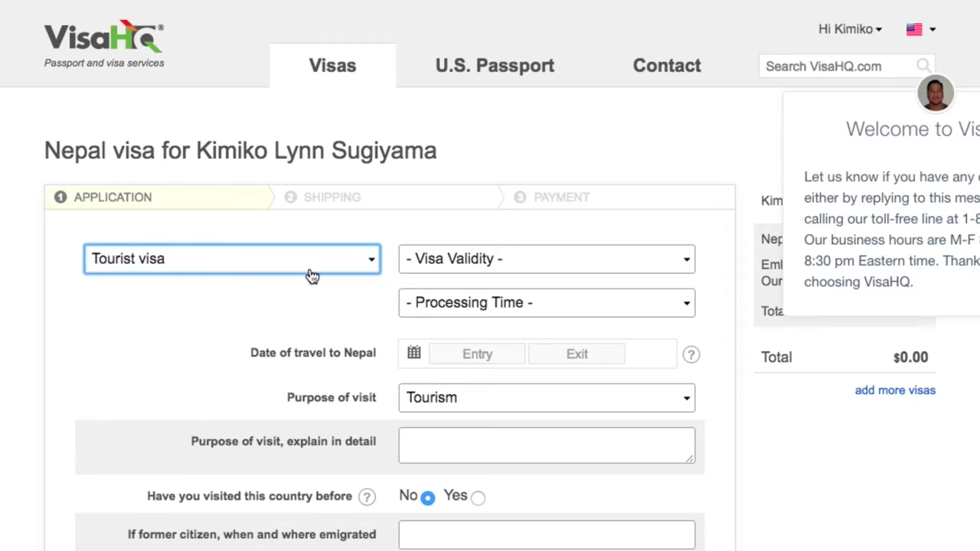
pyautogui.click(677, 264)
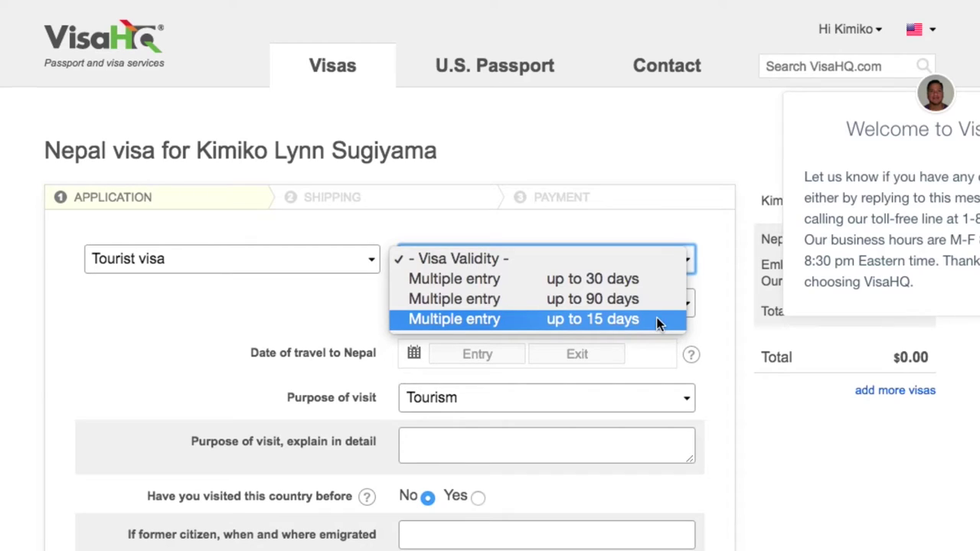
pyautogui.click(646, 280)
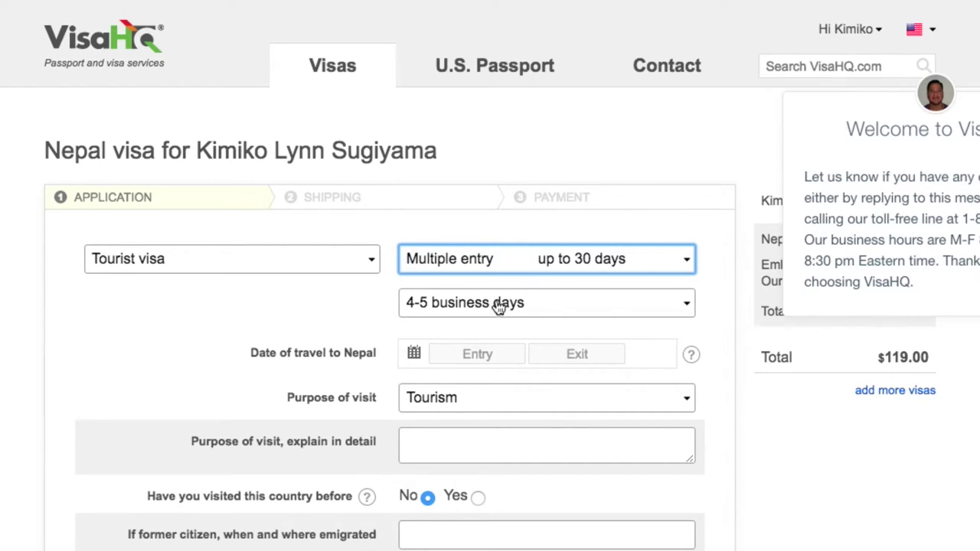
pyautogui.click(567, 305)
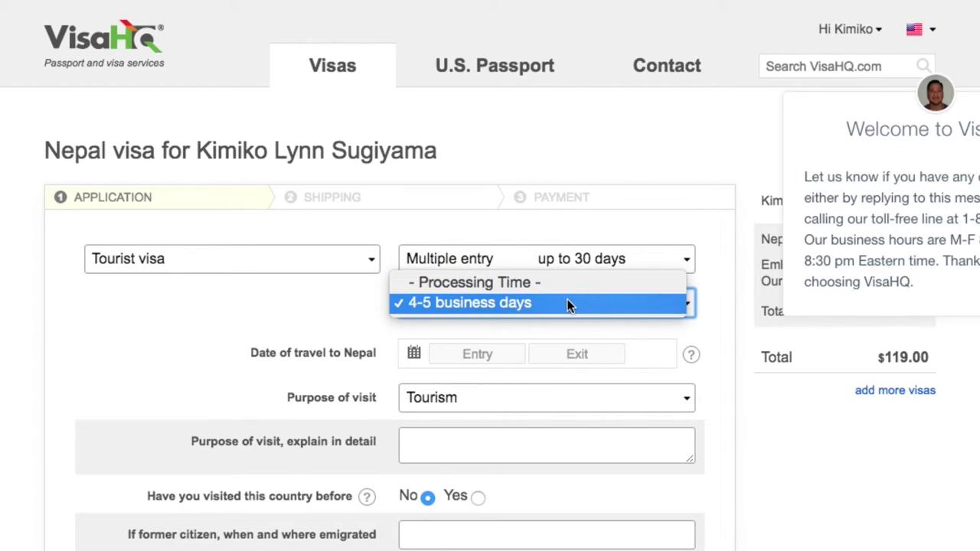
pyautogui.click(568, 305)
# Step: Set the Nepal travel dates from November 23 to December 10, 2016, with Tourism as the purpose of visit
pyautogui.scroll(-3, 219, 339)
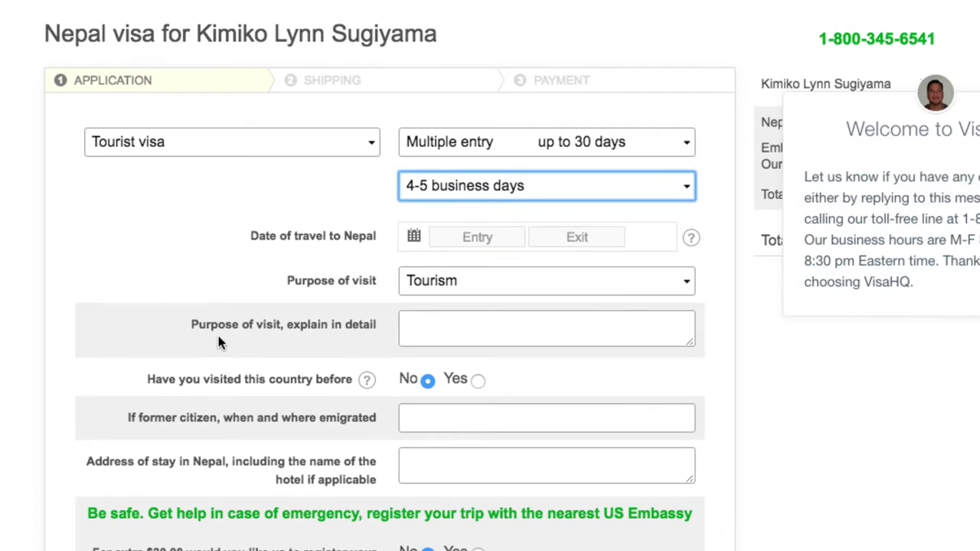
pyautogui.click(477, 239)
pyautogui.click(704, 269)
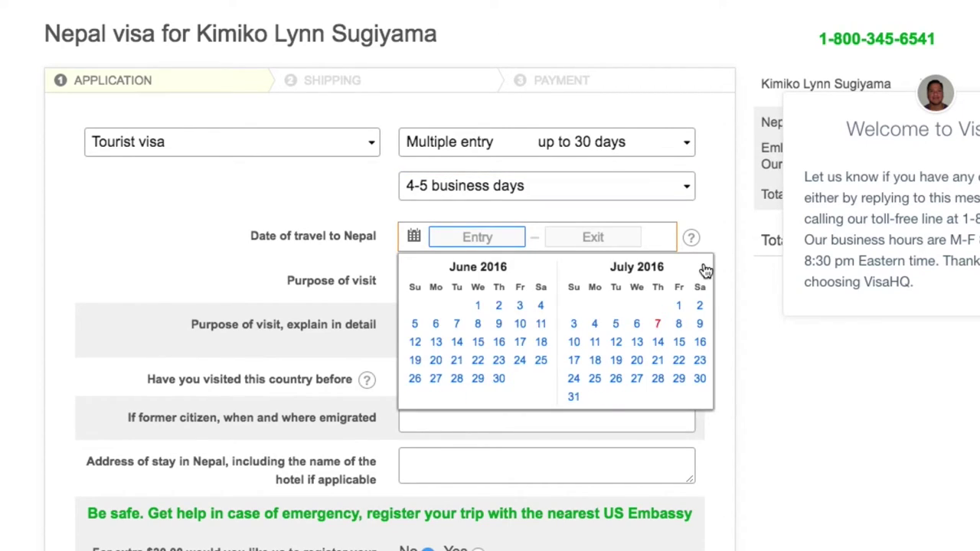
pyautogui.click(704, 269)
pyautogui.click(705, 270)
pyautogui.click(705, 269)
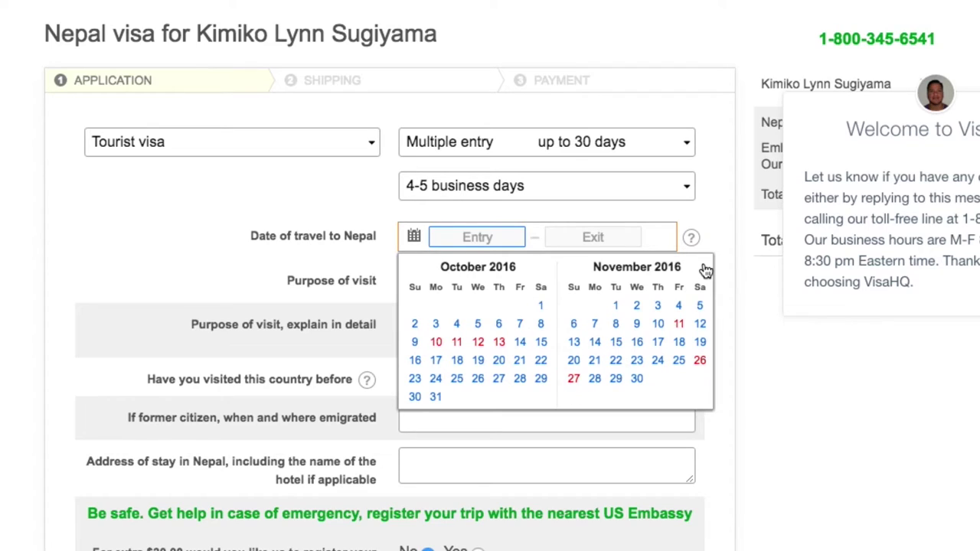
pyautogui.click(637, 366)
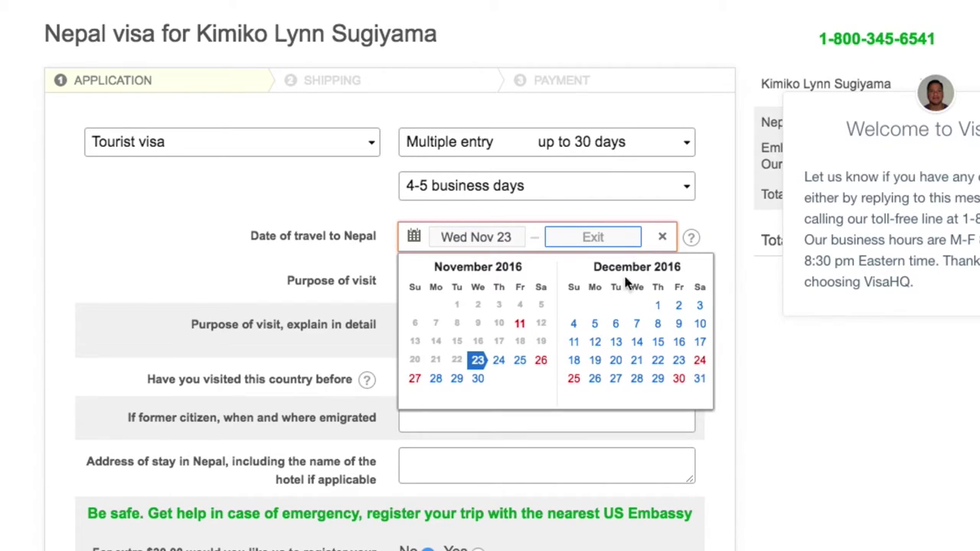
pyautogui.click(698, 325)
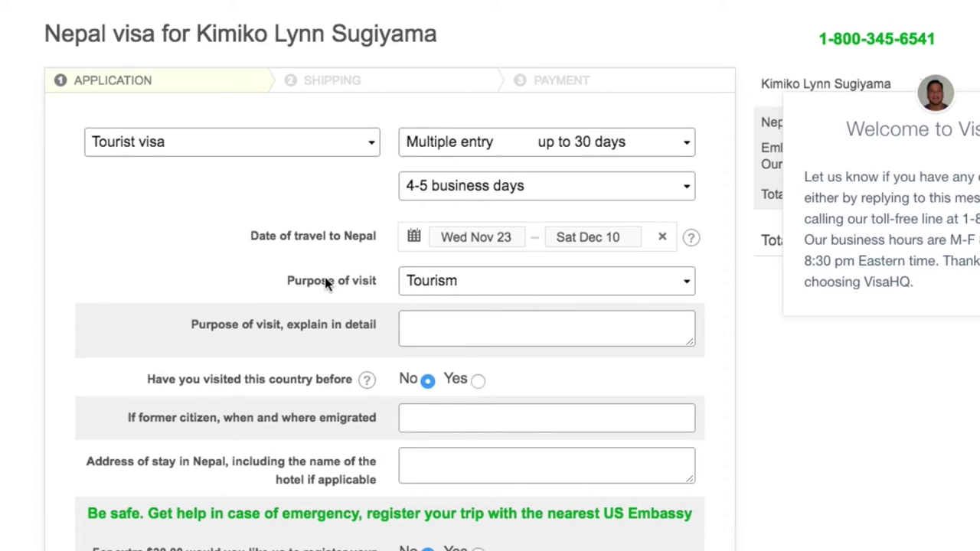
pyautogui.click(507, 281)
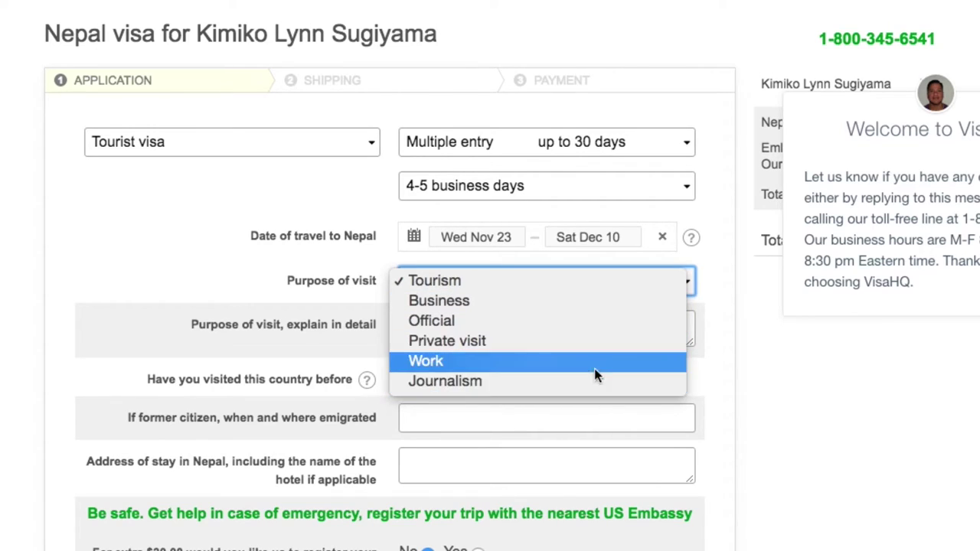
pyautogui.click(596, 280)
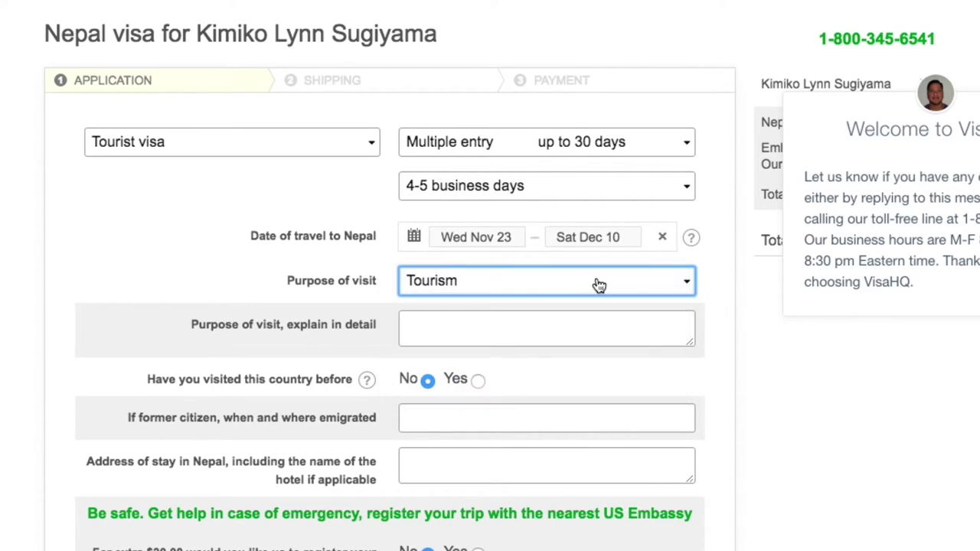
# Step: Enter Habitat for Humanity as the detailed purpose of visit and Cool hotel as the address of stay, then save the application and continue
pyautogui.click(539, 331)
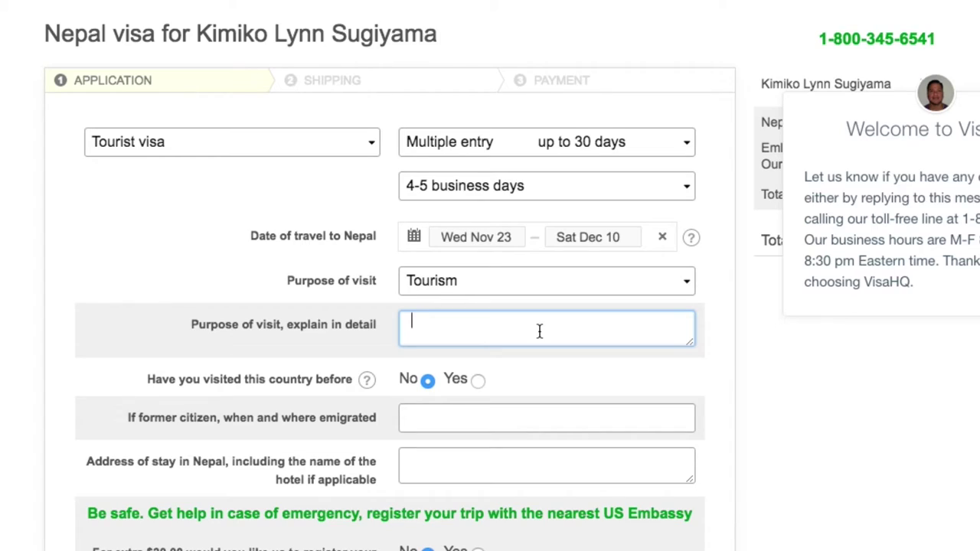
pyautogui.write('Habitat for Humanity')
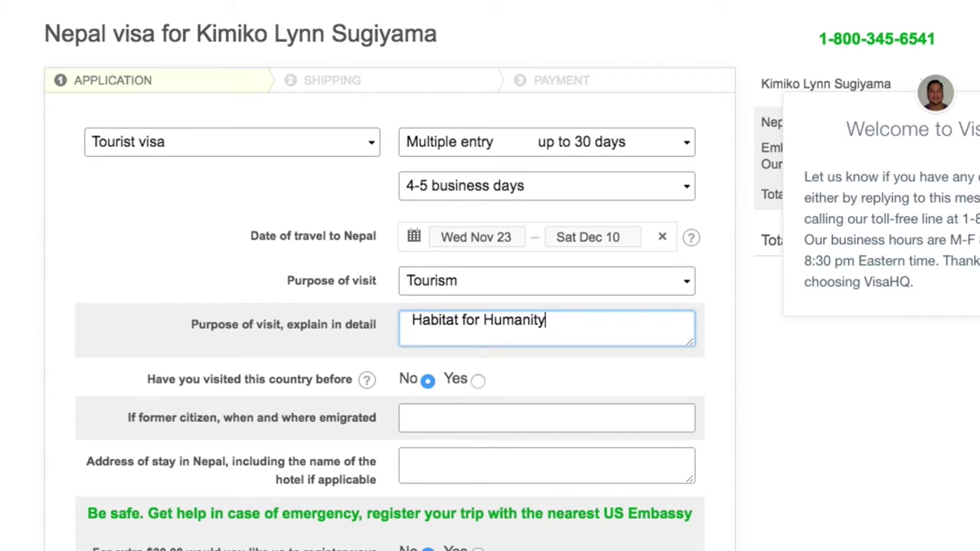
pyautogui.scroll(-2, 566, 375)
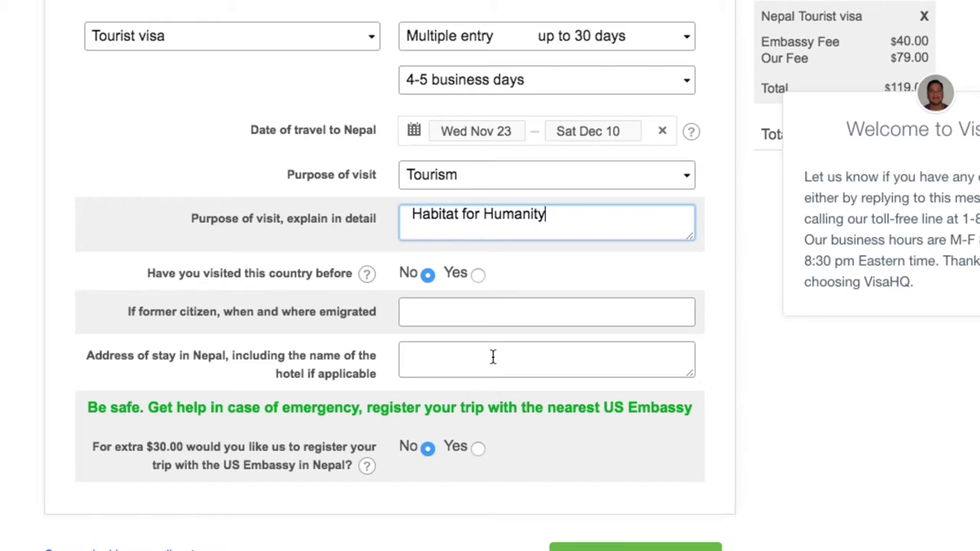
pyautogui.click(468, 357)
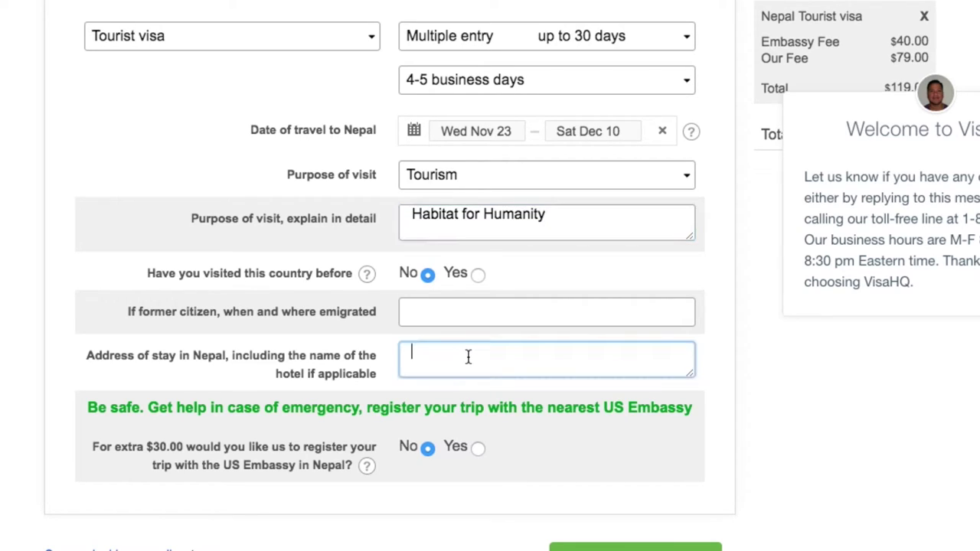
pyautogui.write('Cool hotel')
pyautogui.scroll(-2, 656, 391)
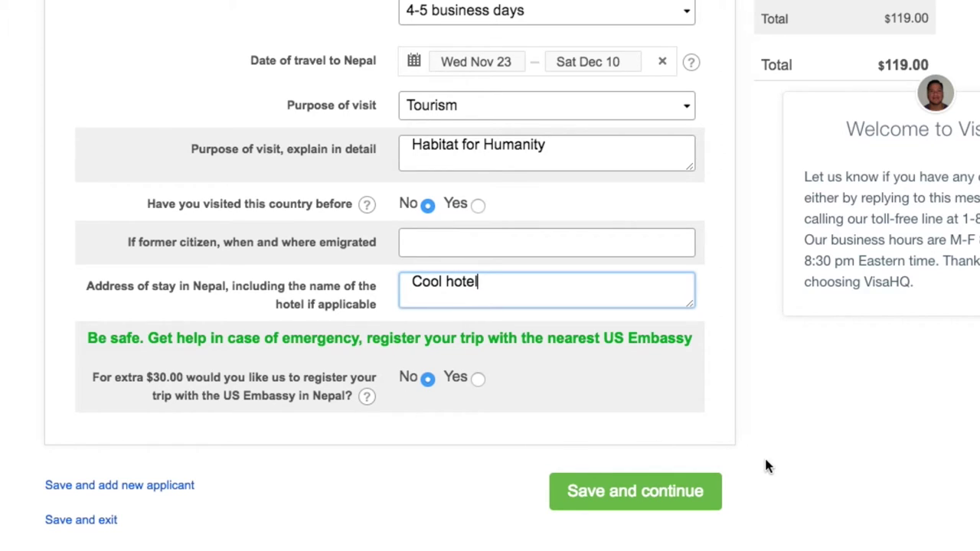
pyautogui.click(680, 502)
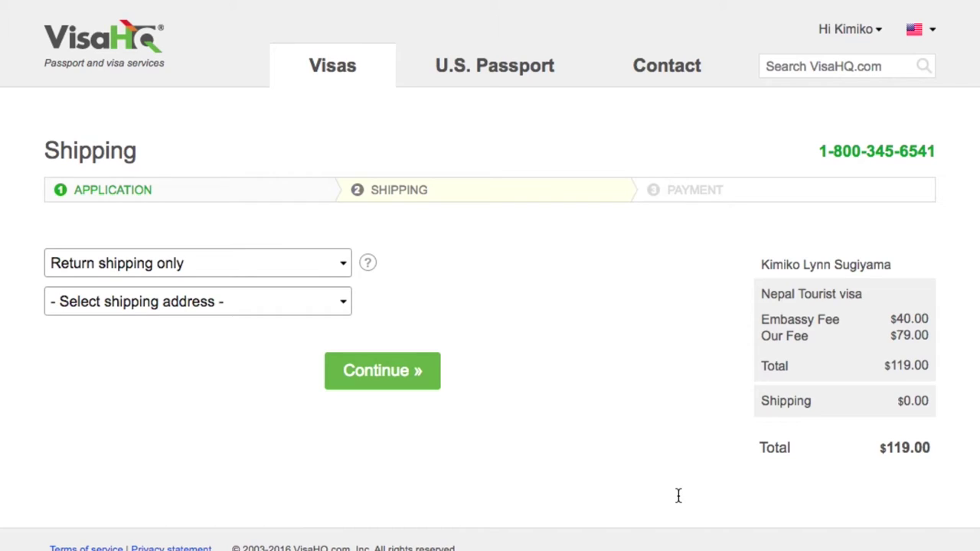
# Step: Keep return shipping only and select the applicant's home as the shipping address
pyautogui.click(344, 268)
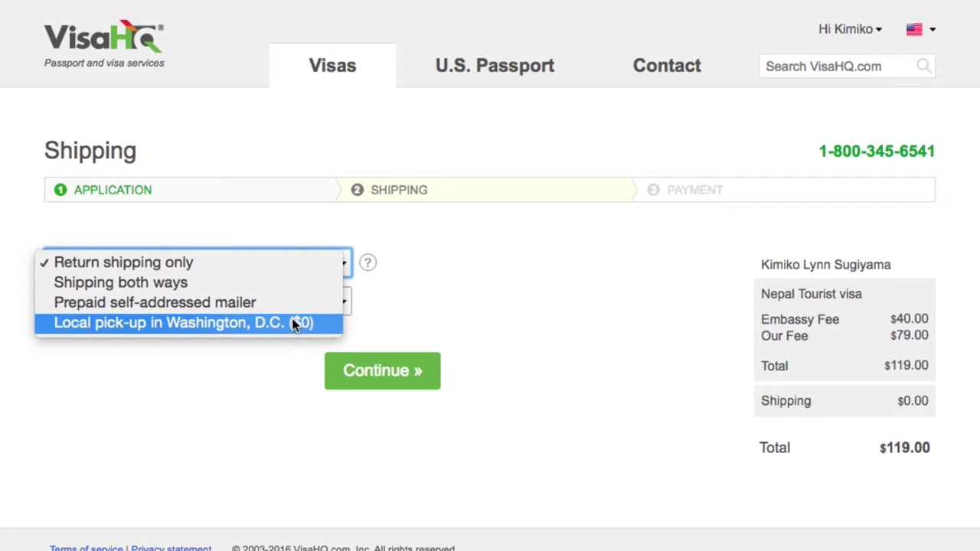
pyautogui.click(336, 263)
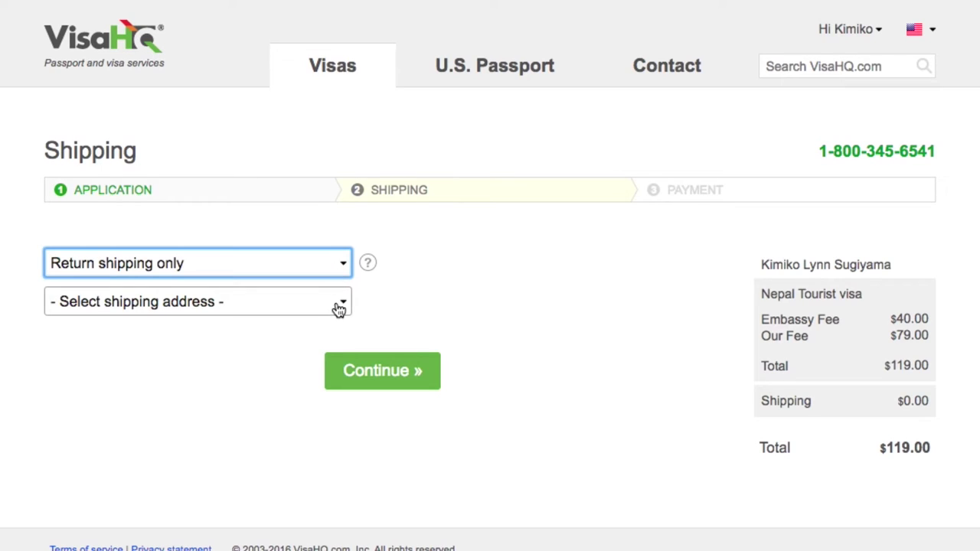
pyautogui.click(339, 306)
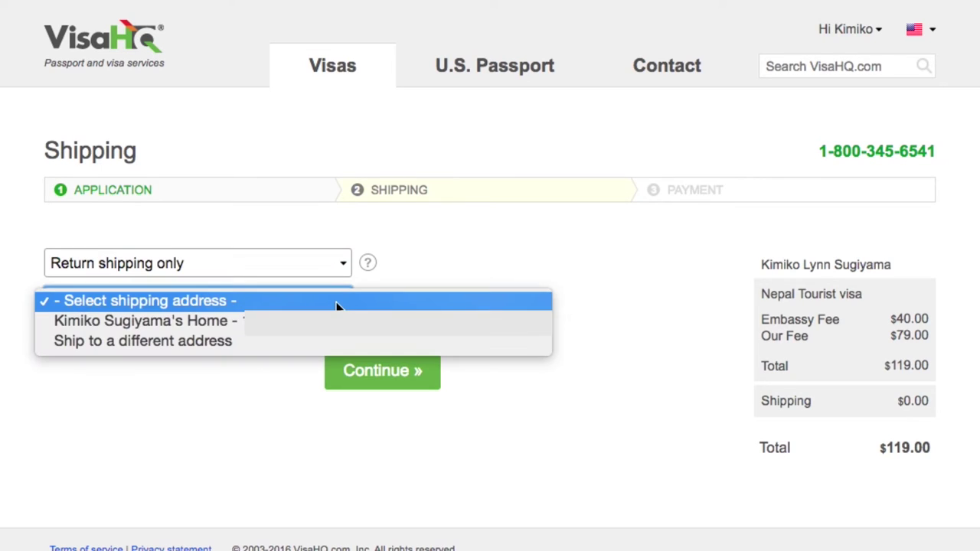
pyautogui.click(432, 279)
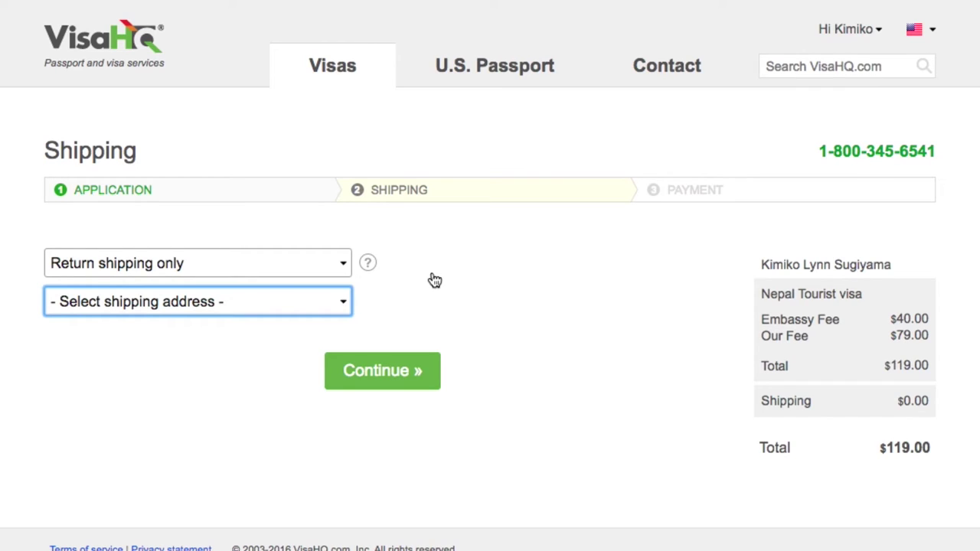
pyautogui.click(324, 304)
pyautogui.click(319, 323)
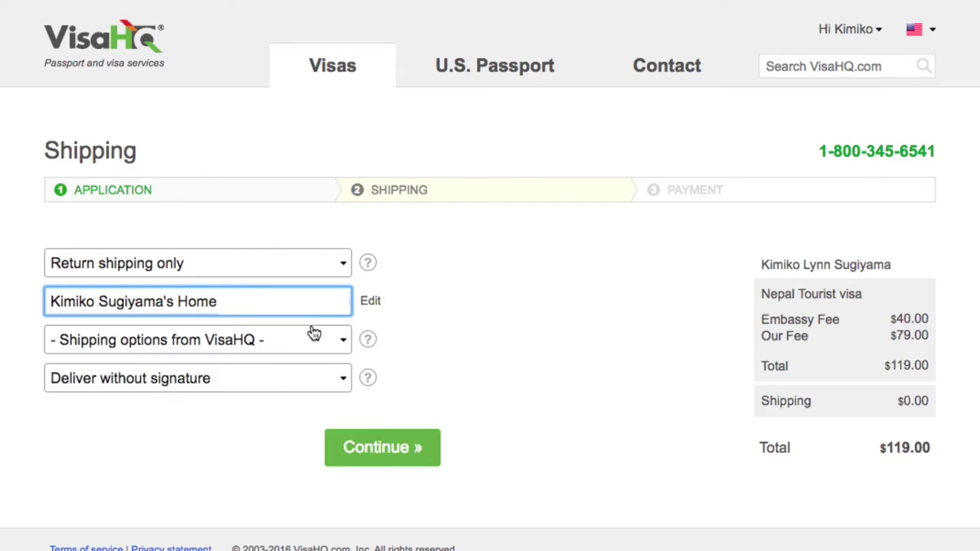
# Step: Choose FedEx 2nd day delivery with direct signature required and proceed to payment without adding the optional photograph printing
pyautogui.click(335, 344)
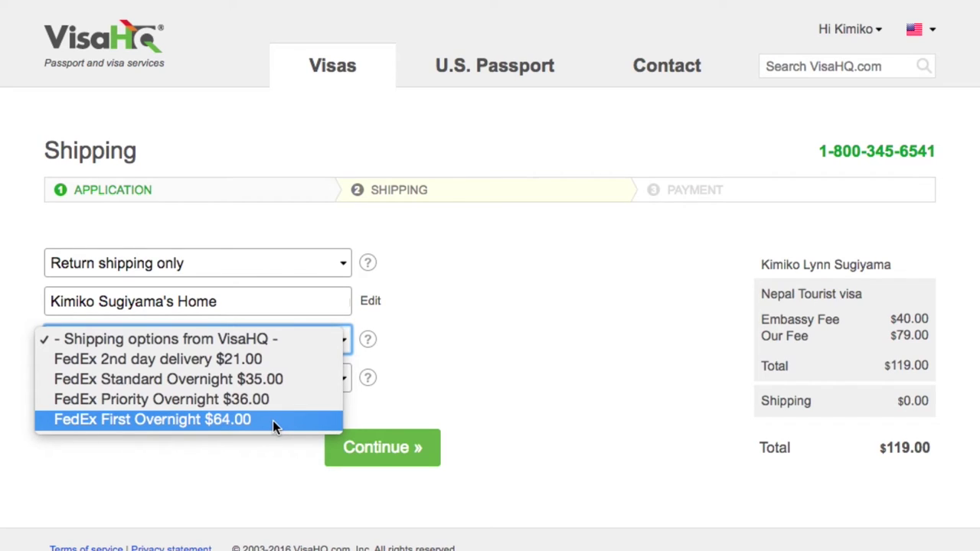
pyautogui.click(278, 360)
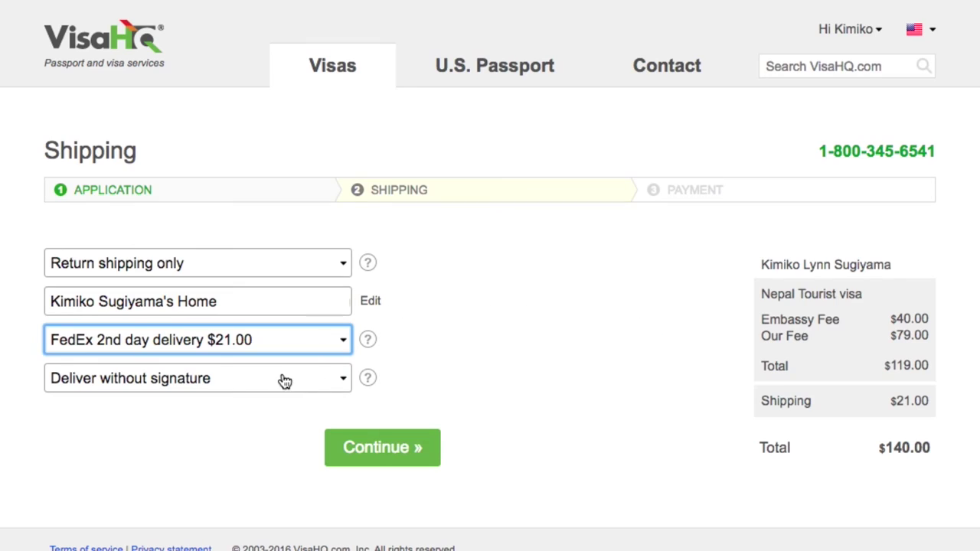
pyautogui.click(335, 381)
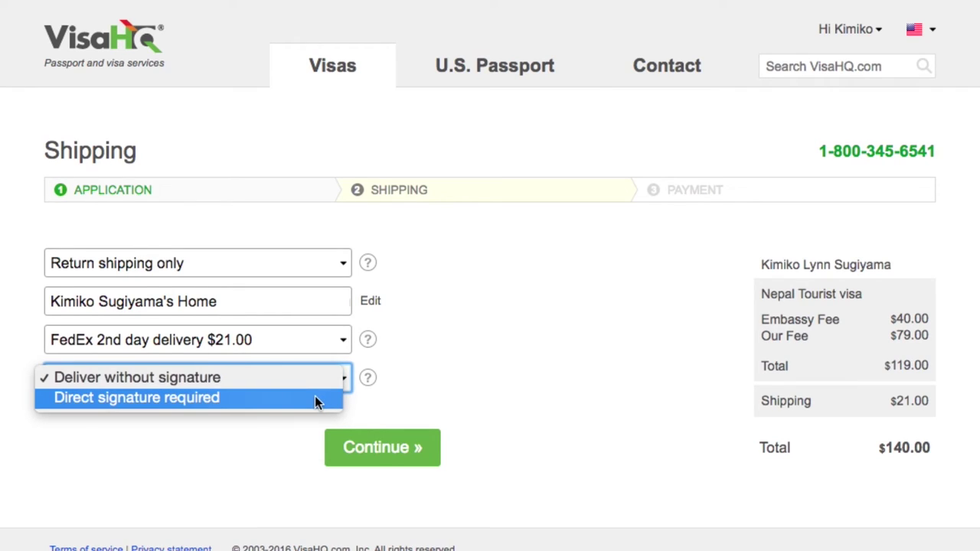
pyautogui.click(314, 398)
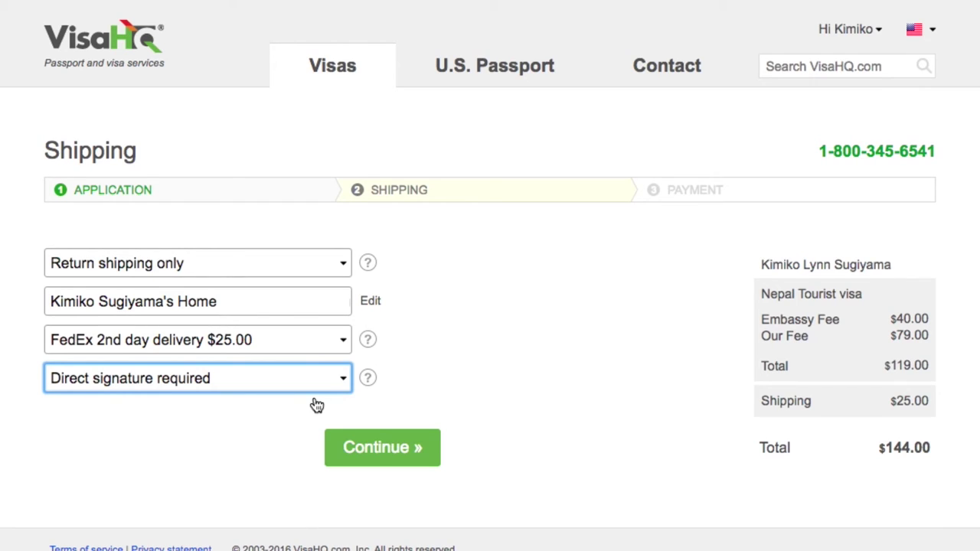
pyautogui.click(380, 448)
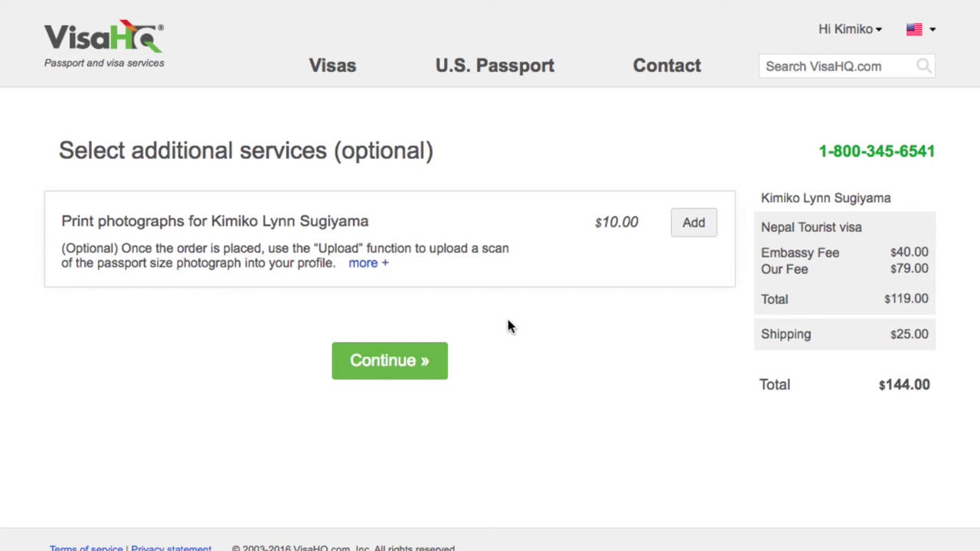
pyautogui.click(380, 371)
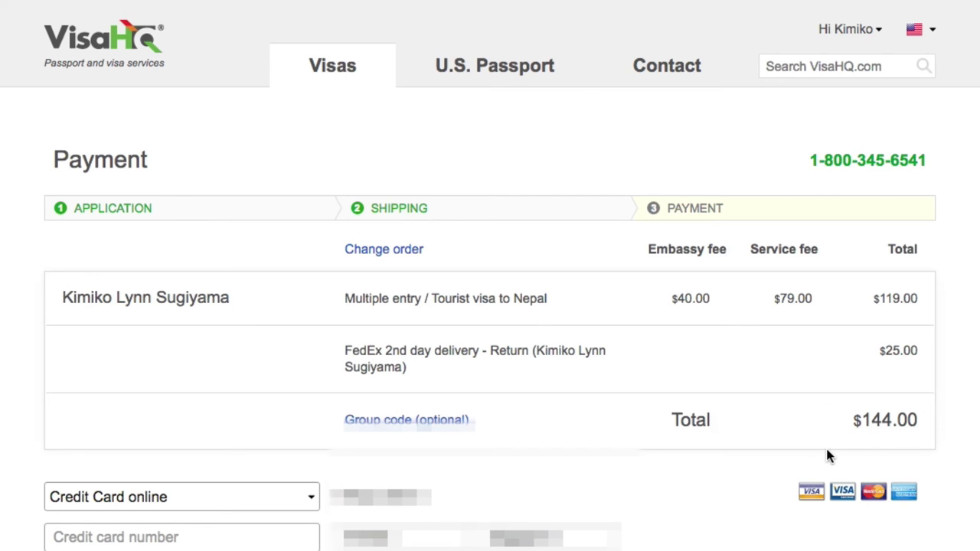
# Step: Review the order's fee breakdown, the credit card fields and the billing address on the payment page
pyautogui.scroll(-3, 827, 456)
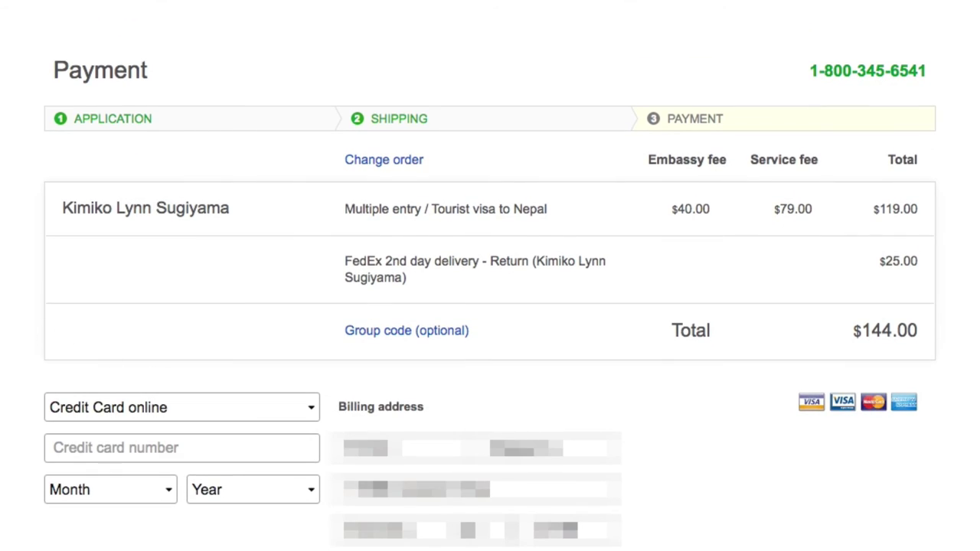
pyautogui.scroll(-5, 594, 387)
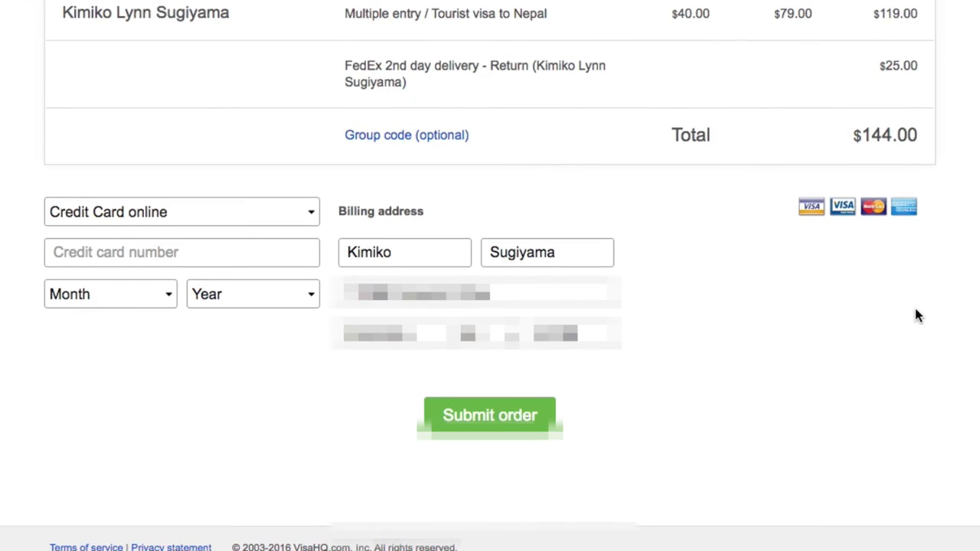
pyautogui.scroll(5, 913, 314)
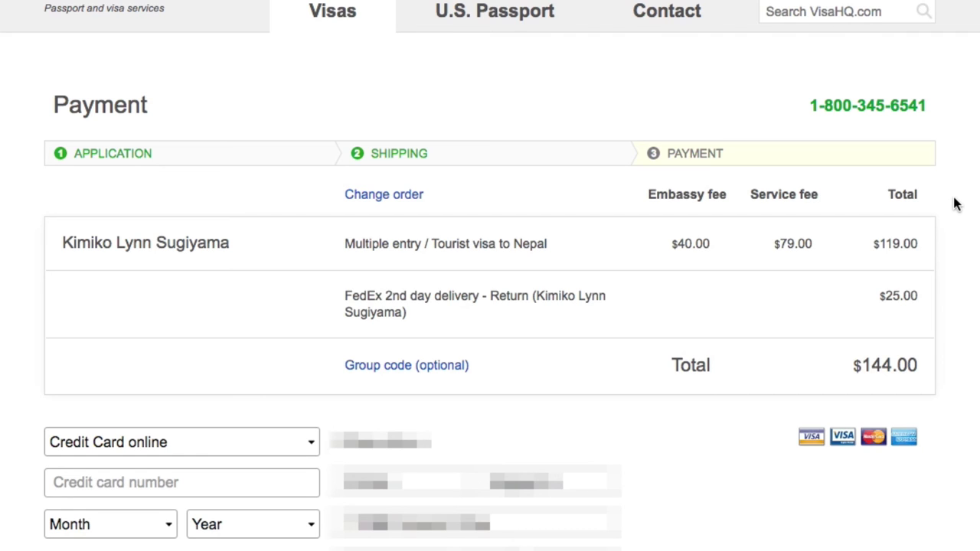
pyautogui.scroll(2, 490, 276)
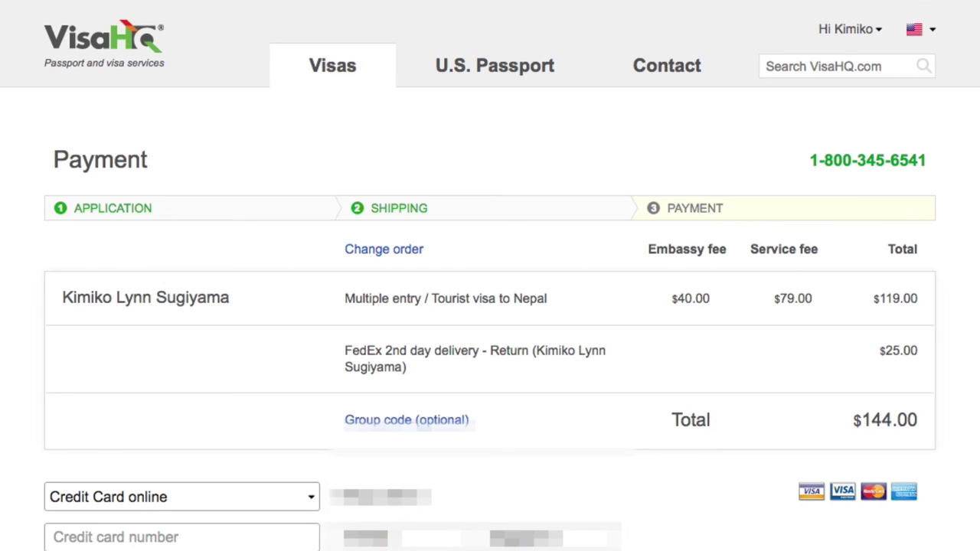
pyautogui.scroll(-5, 490, 275)
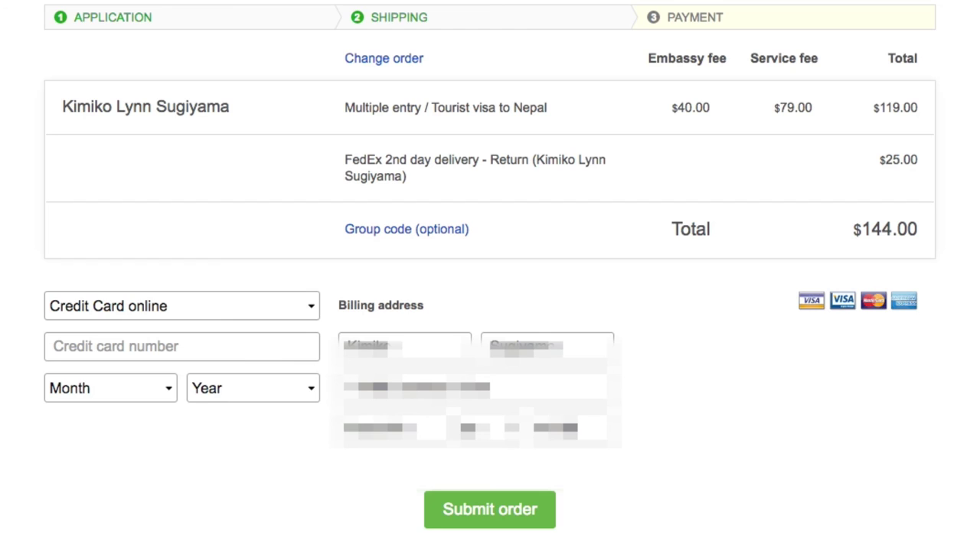
pyautogui.scroll(1, 490, 275)
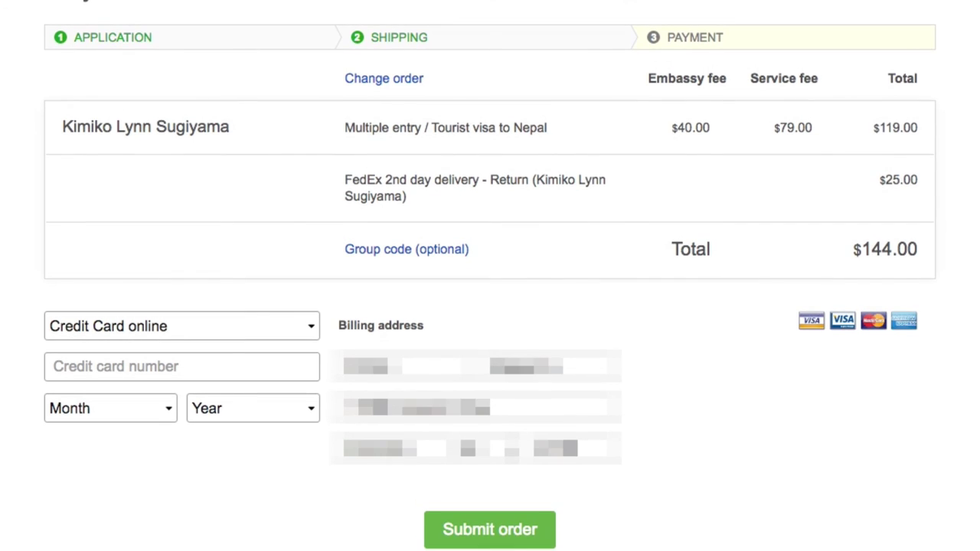